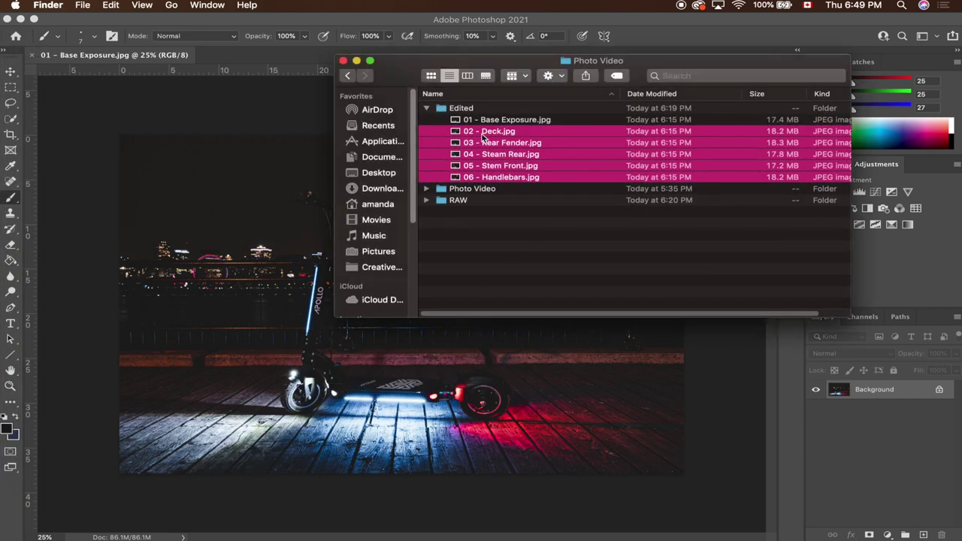
Step: Place the edited photos 02 - Deck through 06 - Handlebars as layers in the 01 - Base Exposure document
{"action": "left_click_drag", "start_coordinate": [478, 135], "coordinate": [562, 346]}
{"action": "key", "text": "Return"}
{"action": "key", "text": "Return"}
{"action": "key", "text": "Return"}
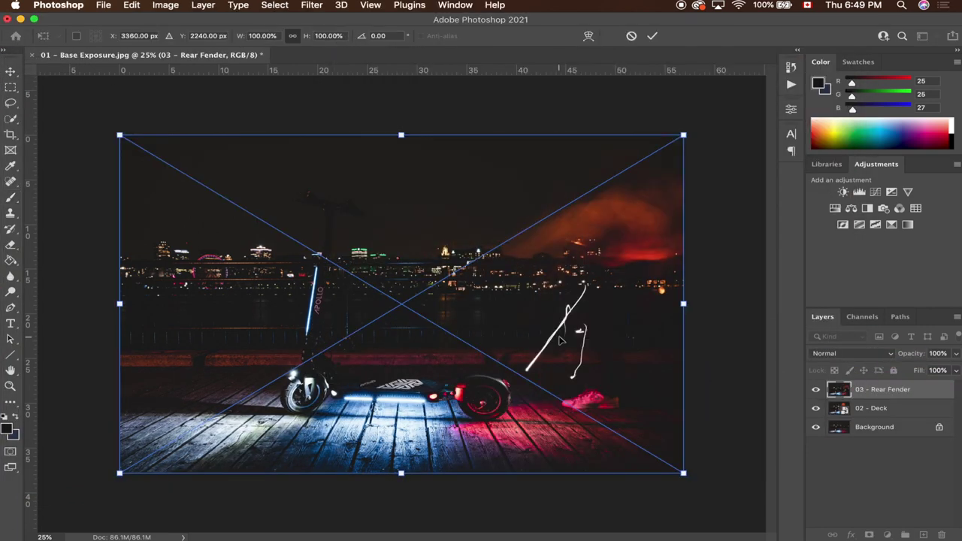
{"action": "key", "text": "Return"}
{"action": "key", "text": "Return"}
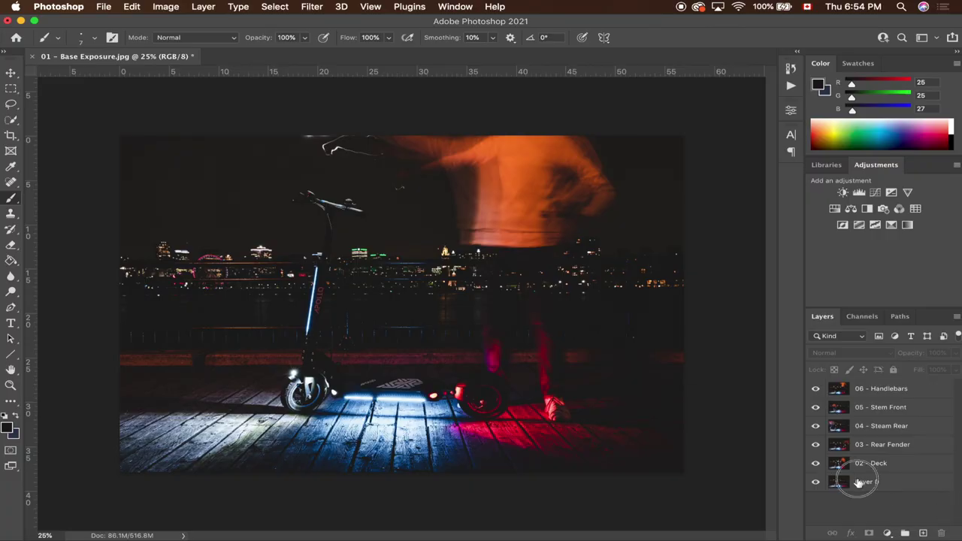
Step: Select all six layers and auto-align them using the Auto projection
{"action": "left_click", "coordinate": [859, 482]}
{"action": "left_click", "coordinate": [875, 391], "text": "shift"}
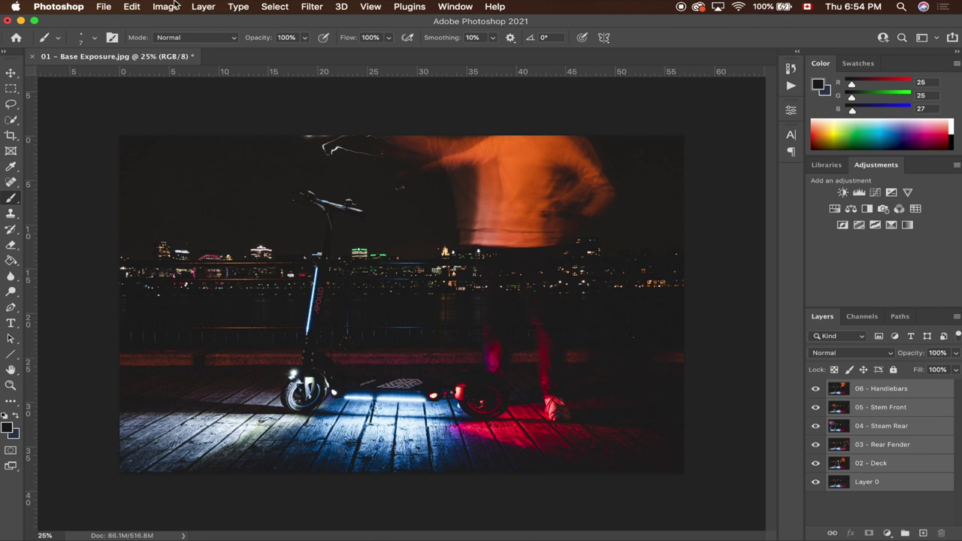
{"action": "left_click", "coordinate": [143, 7]}
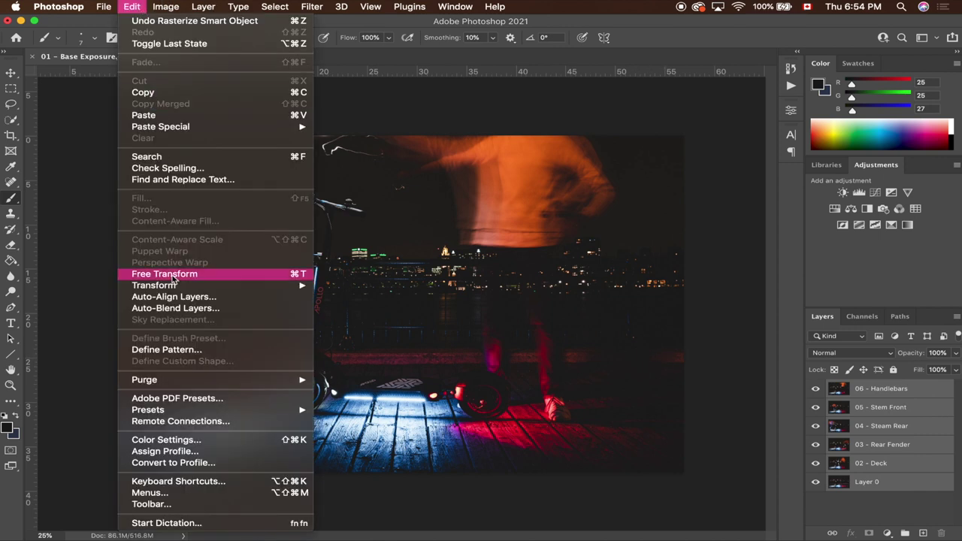
{"action": "left_click", "coordinate": [171, 300]}
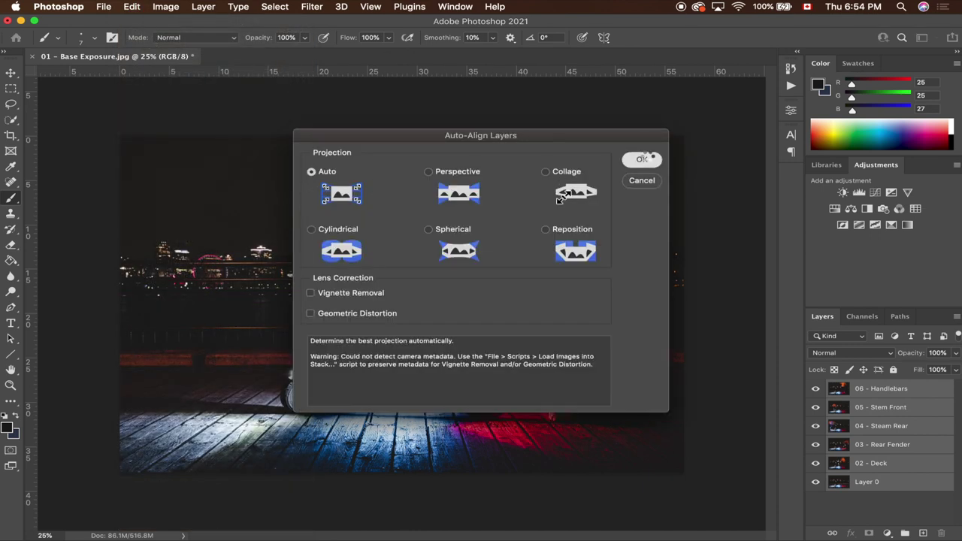
{"action": "left_click", "coordinate": [643, 159]}
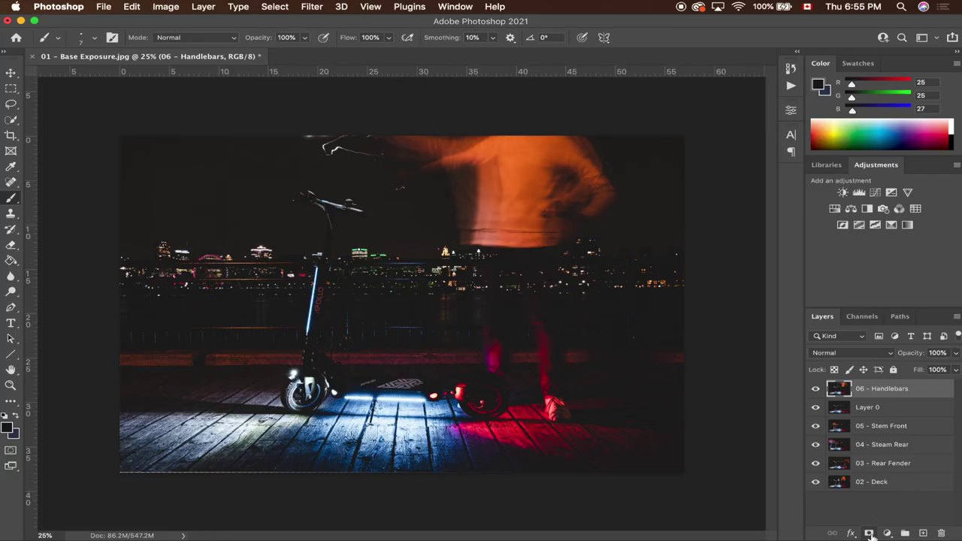
Step: Add a layer mask to the 06 - Handlebars layer and fill it with black at 100% opacity
{"action": "left_click", "coordinate": [870, 533]}
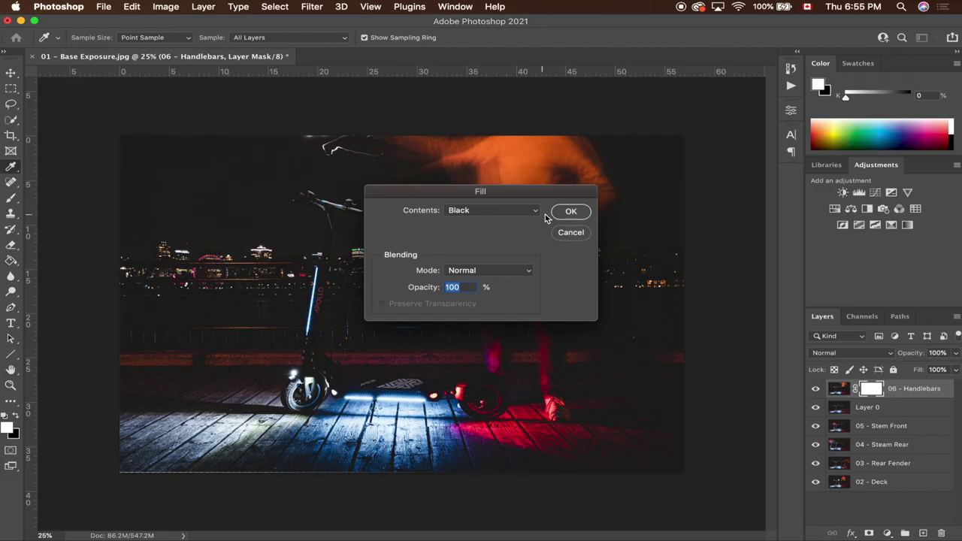
{"action": "left_click", "coordinate": [570, 213]}
{"action": "key", "text": "b"}
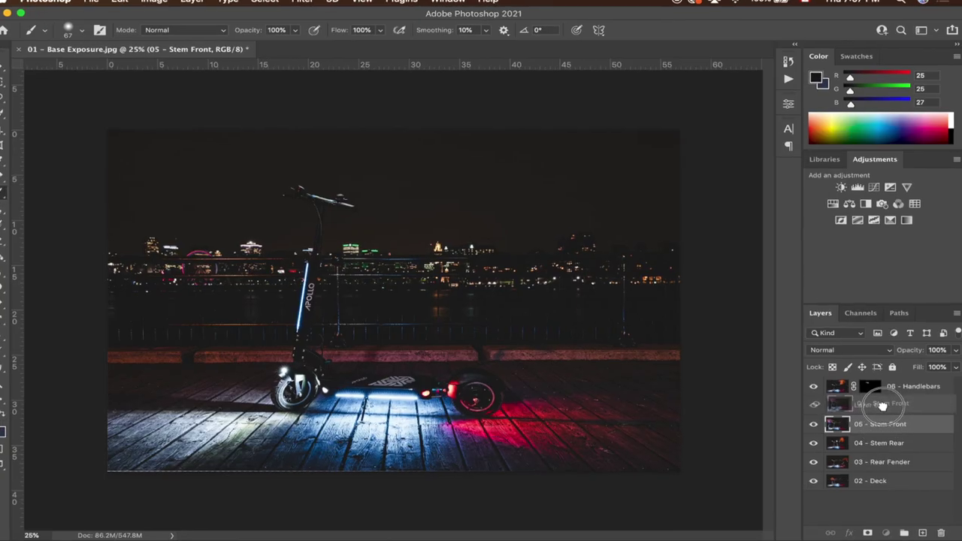
Step: Move the 05 - Stem Front layer above Layer 0 and give it a layer mask filled with black
{"action": "left_click_drag", "start_coordinate": [885, 400], "coordinate": [871, 418]}
{"action": "left_click_drag", "start_coordinate": [843, 350], "coordinate": [848, 353]}
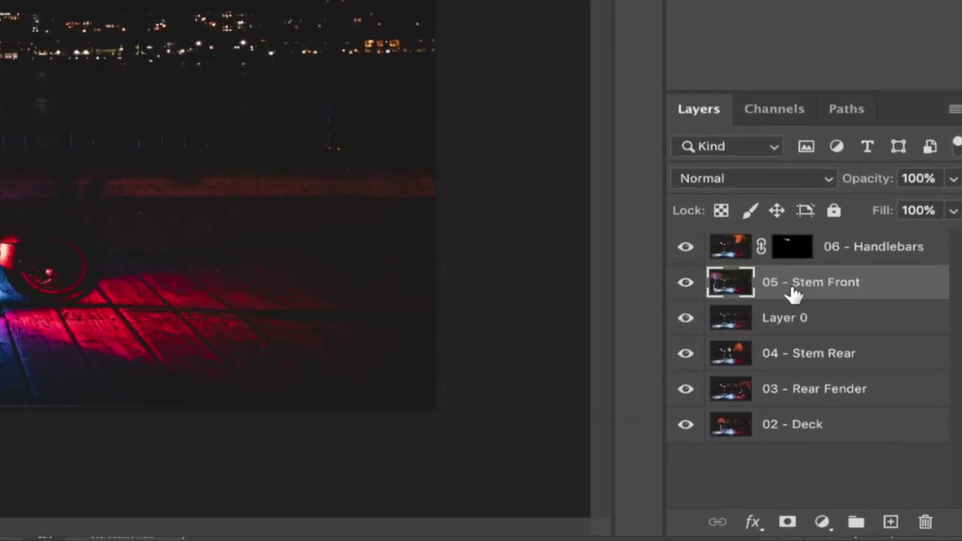
{"action": "left_click", "coordinate": [787, 522]}
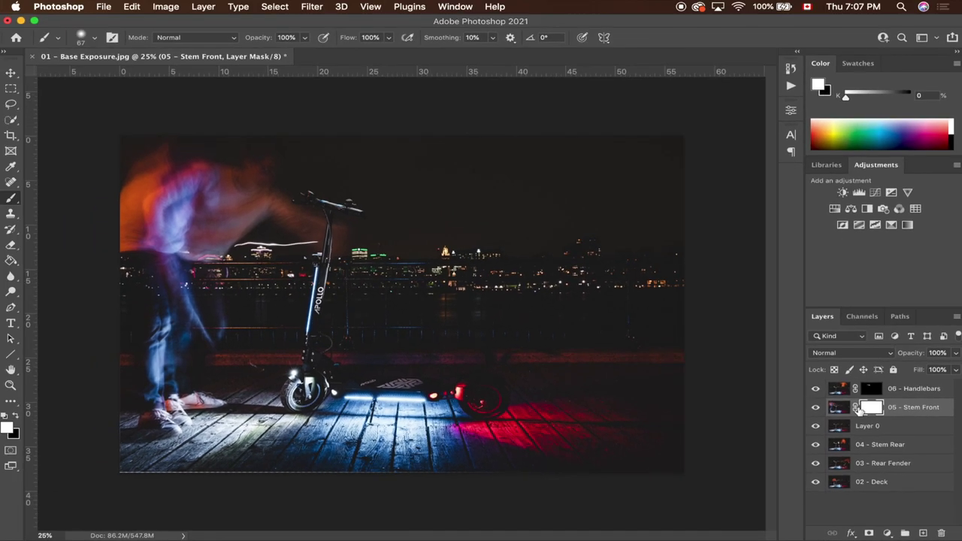
{"action": "key", "text": "shift+BackSpace"}
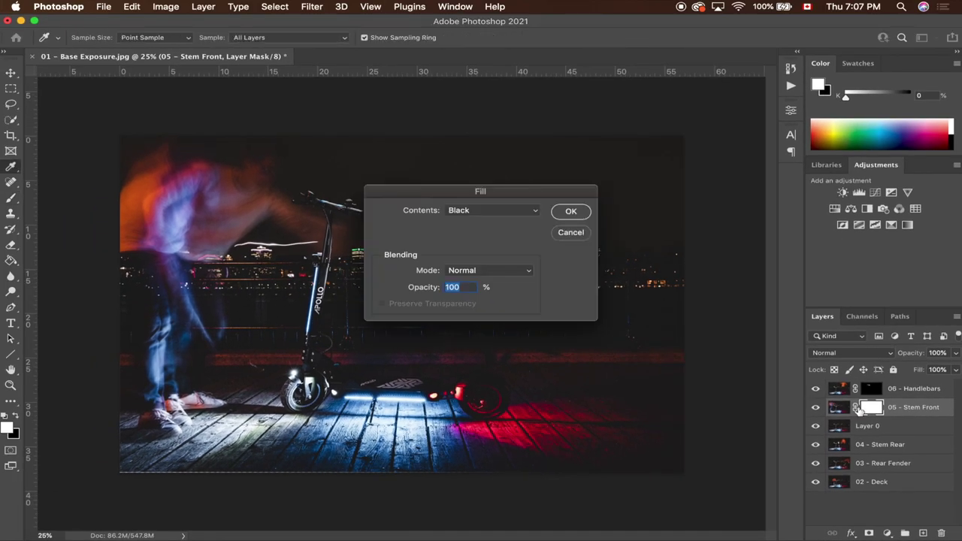
{"action": "left_click", "coordinate": [571, 213]}
{"action": "key", "text": "b"}
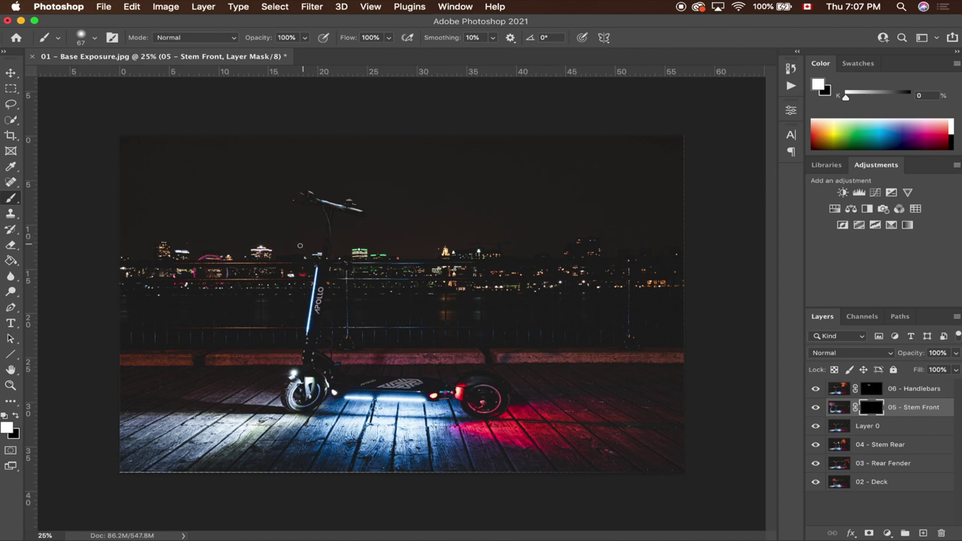
Step: Paint white on the 05 - Stem Front mask to reveal the lit upper stem below the handlebars
{"action": "scroll", "coordinate": [306, 259], "scroll_direction": "up", "scroll_amount": 2}
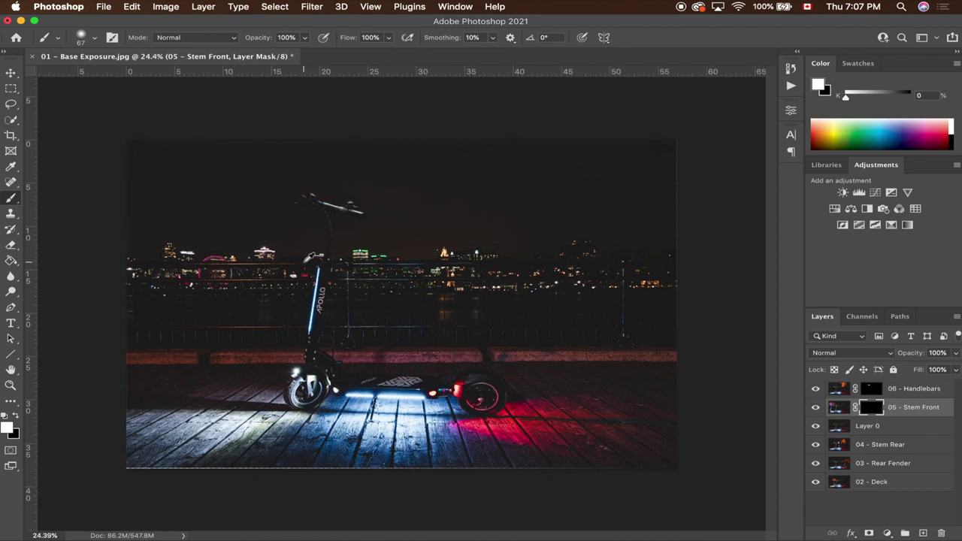
{"action": "scroll", "coordinate": [290, 250], "scroll_direction": "up", "scroll_amount": 5}
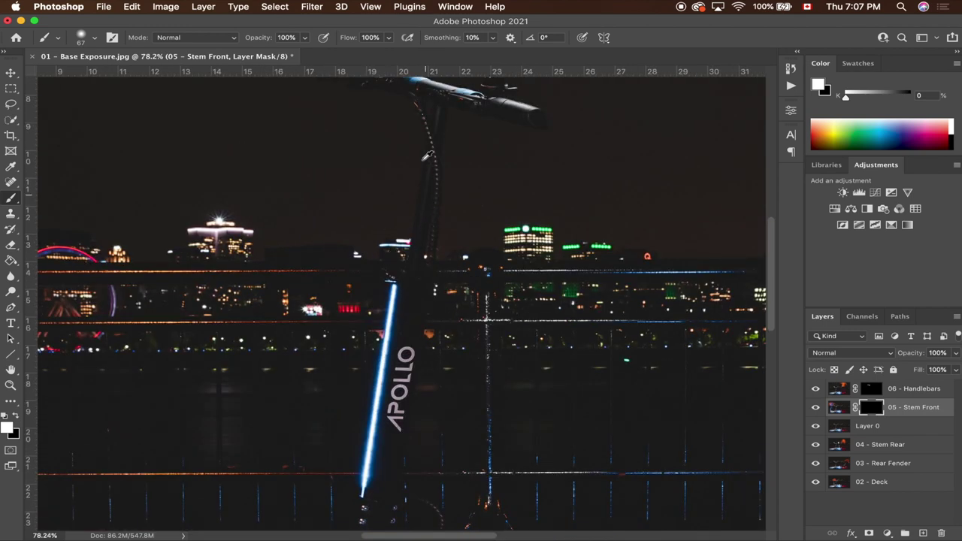
{"action": "scroll", "coordinate": [436, 118], "scroll_direction": "up", "scroll_amount": 1}
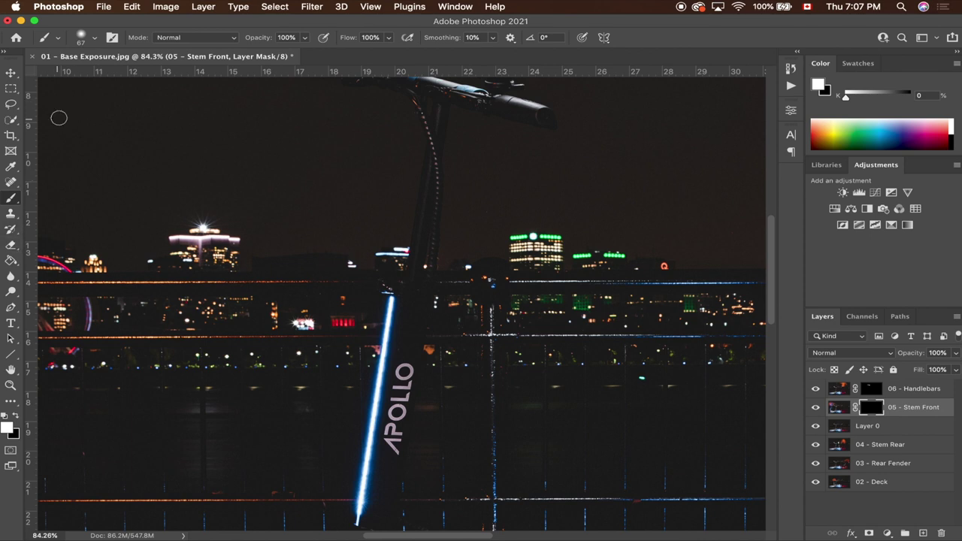
{"action": "left_click_drag", "start_coordinate": [428, 108], "coordinate": [419, 206]}
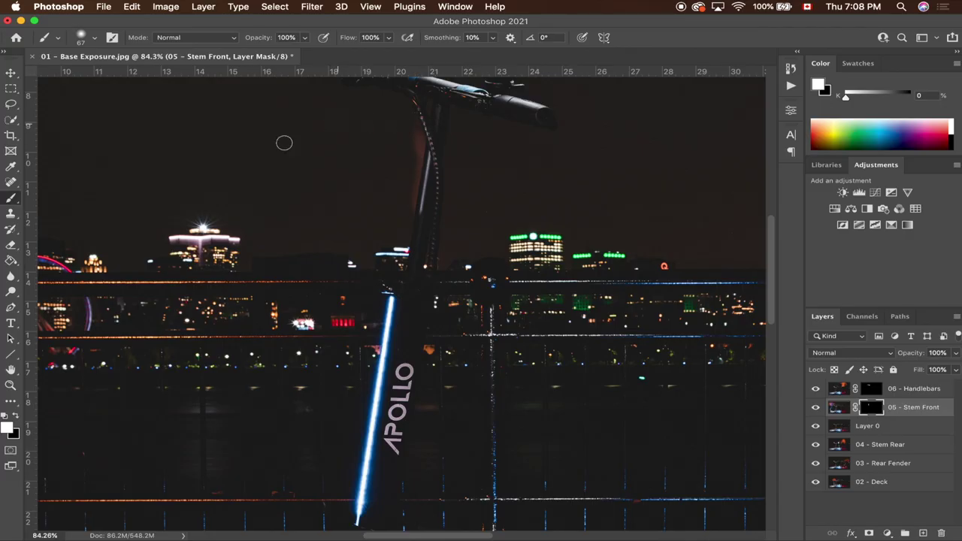
Step: Paint the reddish spill beside the upper stem out in black, and reveal the stem down to the light strip in white
{"action": "left_click", "coordinate": [16, 416]}
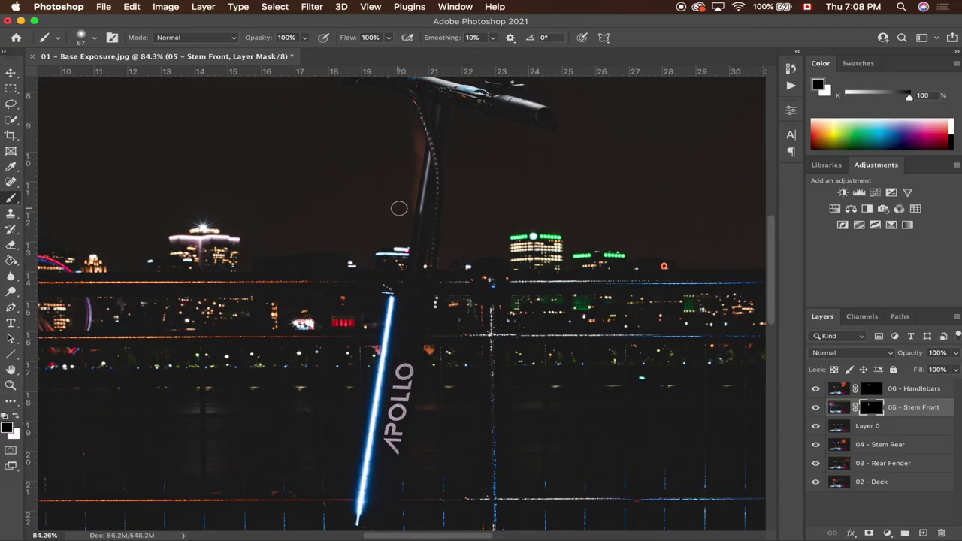
{"action": "mouse_move", "coordinate": [405, 211]}
{"action": "left_mouse_down"}
{"action": "mouse_move", "coordinate": [416, 118]}
{"action": "mouse_move", "coordinate": [410, 211]}
{"action": "left_mouse_up"}
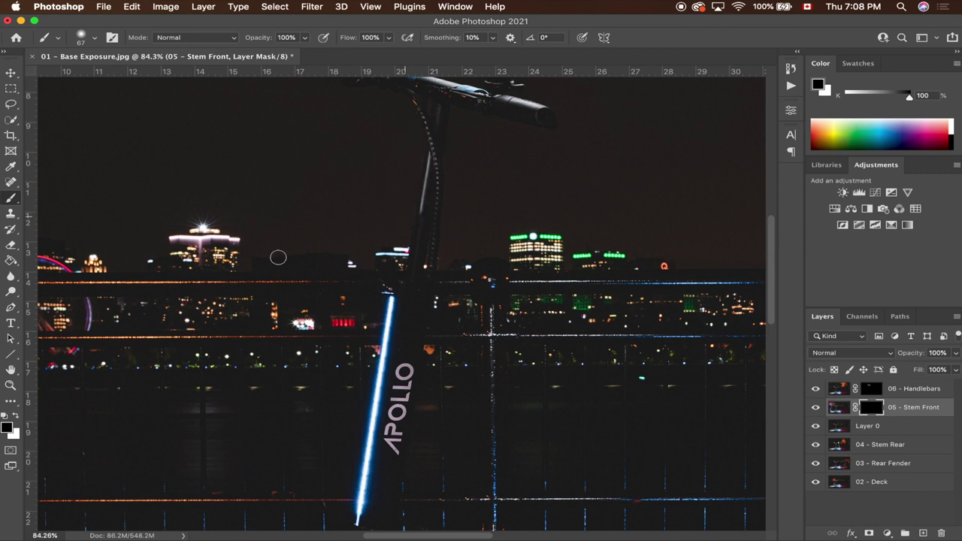
{"action": "left_click", "coordinate": [15, 418]}
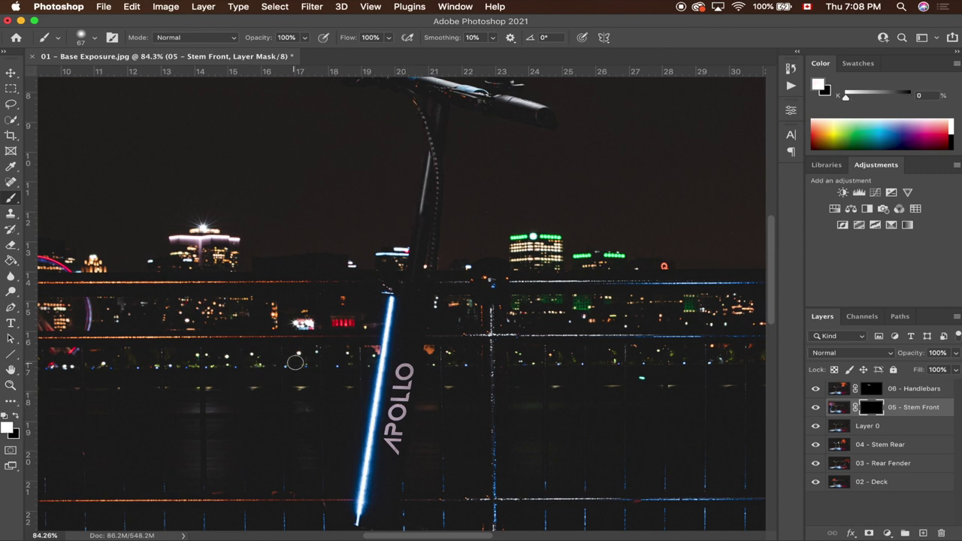
{"action": "left_click_drag", "start_coordinate": [425, 215], "coordinate": [419, 238]}
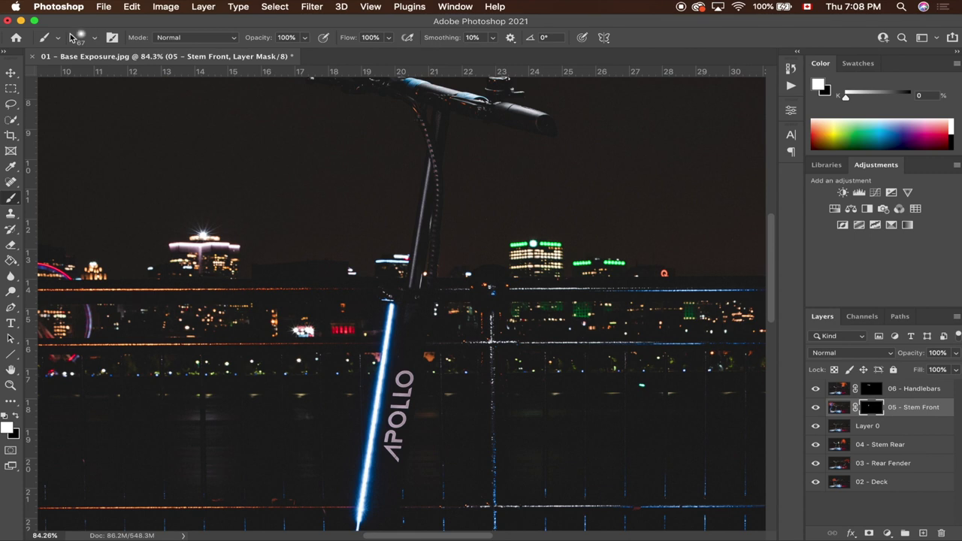
Step: Try a white test stroke on the mask over the sky with the brush hardness at maximum
{"action": "left_click", "coordinate": [79, 36]}
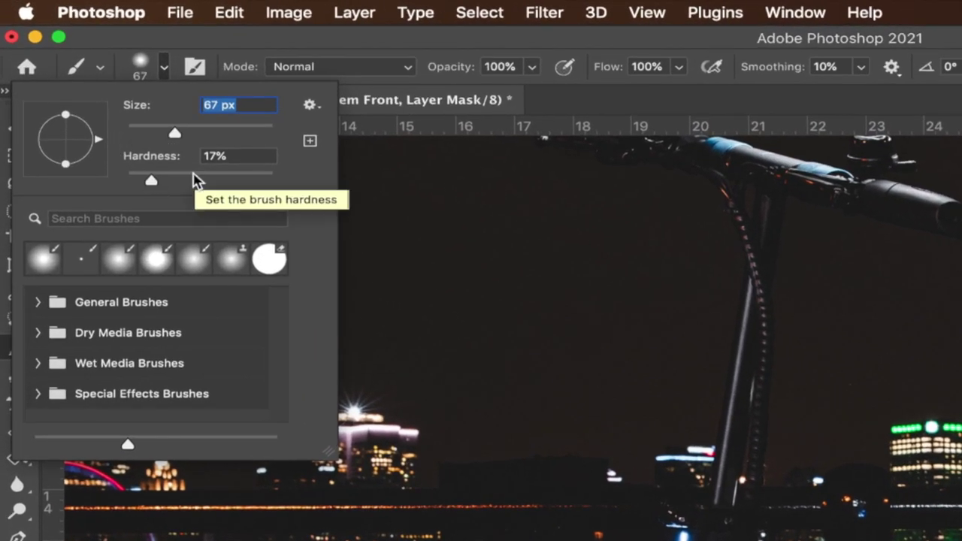
{"action": "left_click_drag", "start_coordinate": [152, 184], "coordinate": [285, 187]}
{"action": "key", "text": "Return"}
{"action": "mouse_move", "coordinate": [593, 328]}
{"action": "left_mouse_down"}
{"action": "mouse_move", "coordinate": [631, 411]}
{"action": "mouse_move", "coordinate": [582, 311]}
{"action": "mouse_move", "coordinate": [616, 382]}
{"action": "mouse_move", "coordinate": [548, 346]}
{"action": "mouse_move", "coordinate": [629, 323]}
{"action": "mouse_move", "coordinate": [627, 369]}
{"action": "mouse_move", "coordinate": [573, 382]}
{"action": "left_mouse_up"}
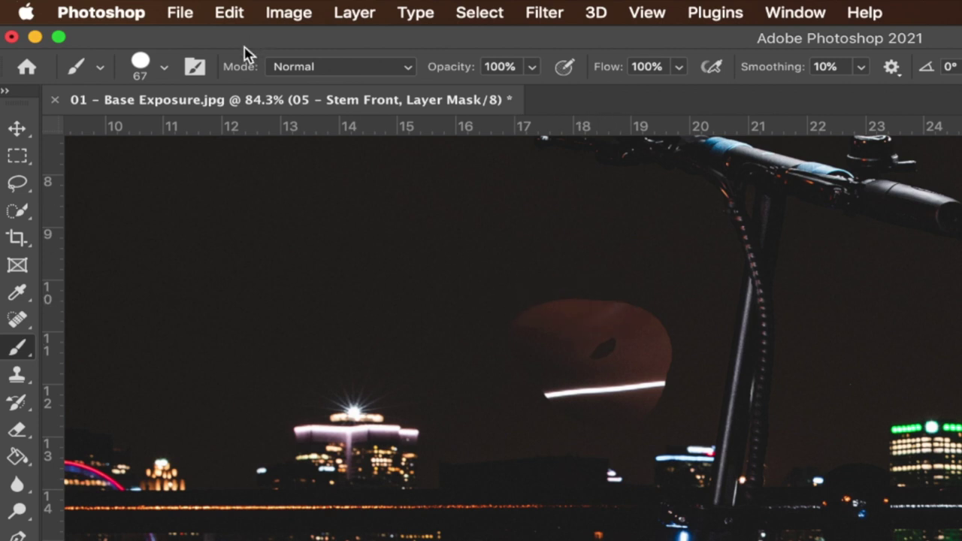
Step: Set the brush hardness to 0% for a soft comparison stroke over the sky, and undo both test strokes
{"action": "left_click", "coordinate": [141, 62]}
{"action": "left_click_drag", "start_coordinate": [288, 187], "coordinate": [101, 195]}
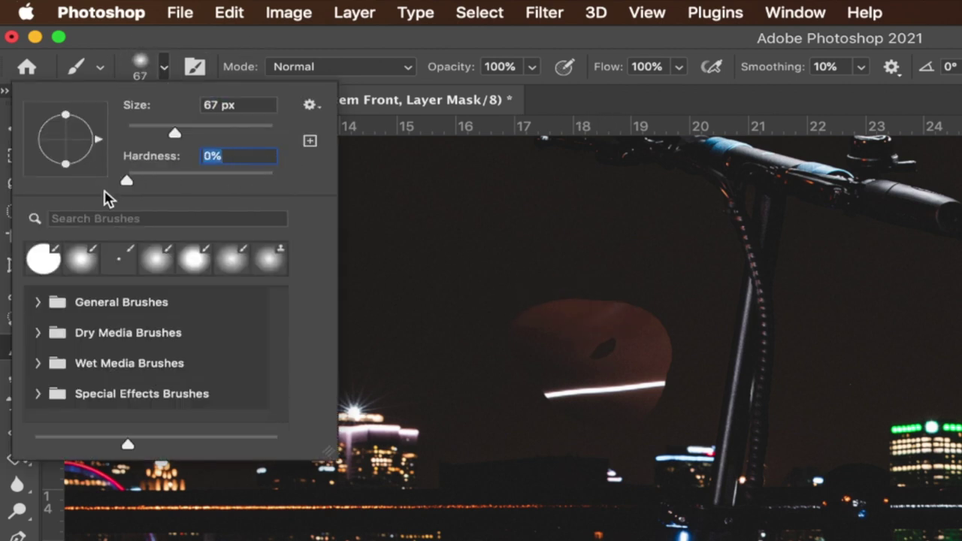
{"action": "key", "text": "Return"}
{"action": "mouse_move", "coordinate": [379, 262]}
{"action": "left_mouse_down"}
{"action": "mouse_move", "coordinate": [448, 261]}
{"action": "mouse_move", "coordinate": [407, 242]}
{"action": "mouse_move", "coordinate": [403, 282]}
{"action": "mouse_move", "coordinate": [431, 240]}
{"action": "mouse_move", "coordinate": [405, 274]}
{"action": "mouse_move", "coordinate": [412, 243]}
{"action": "mouse_move", "coordinate": [432, 277]}
{"action": "mouse_move", "coordinate": [401, 230]}
{"action": "left_mouse_up"}
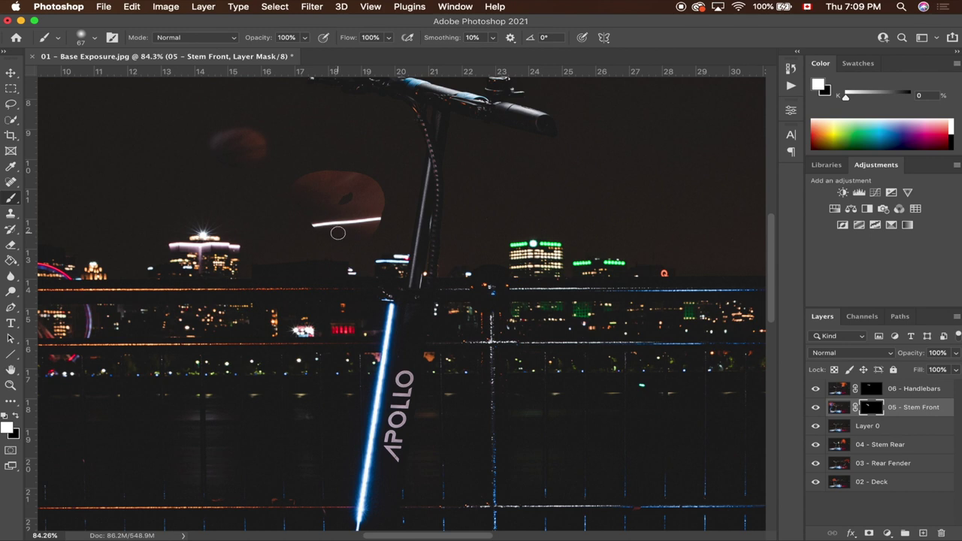
{"action": "key", "text": "super+z"}
{"action": "key", "text": "super+z"}
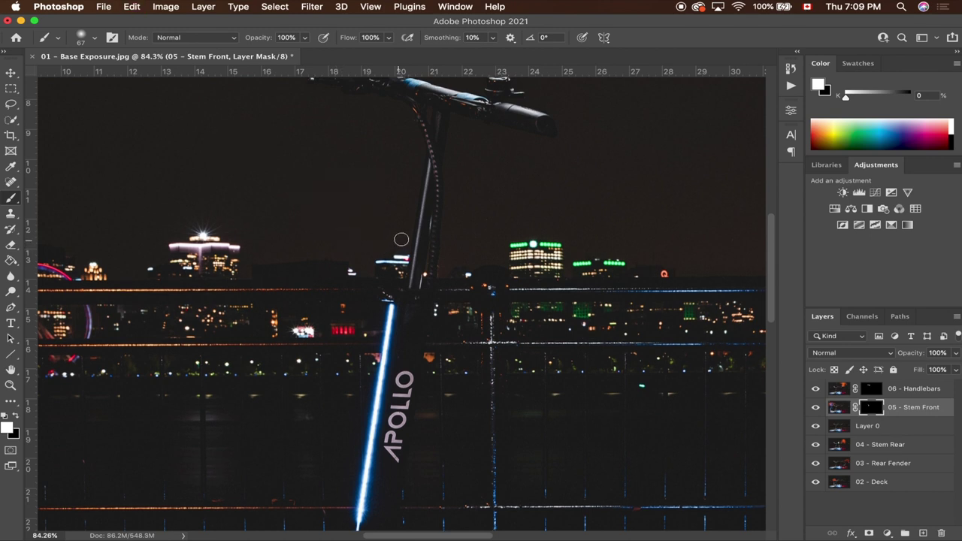
Step: Paint white on the 05 - Stem Front mask to reveal the lower stem around the APOLLO lettering
{"action": "scroll", "coordinate": [387, 252], "scroll_direction": "down", "scroll_amount": 3}
{"action": "mouse_move", "coordinate": [382, 376]}
{"action": "left_mouse_down"}
{"action": "mouse_move", "coordinate": [406, 327]}
{"action": "mouse_move", "coordinate": [390, 349]}
{"action": "left_mouse_up"}
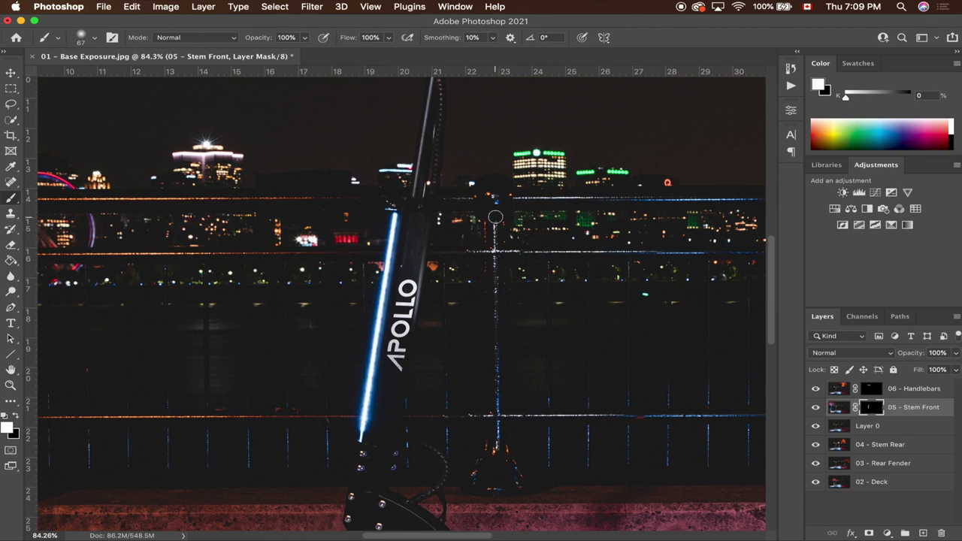
{"action": "key", "text": "super+0"}
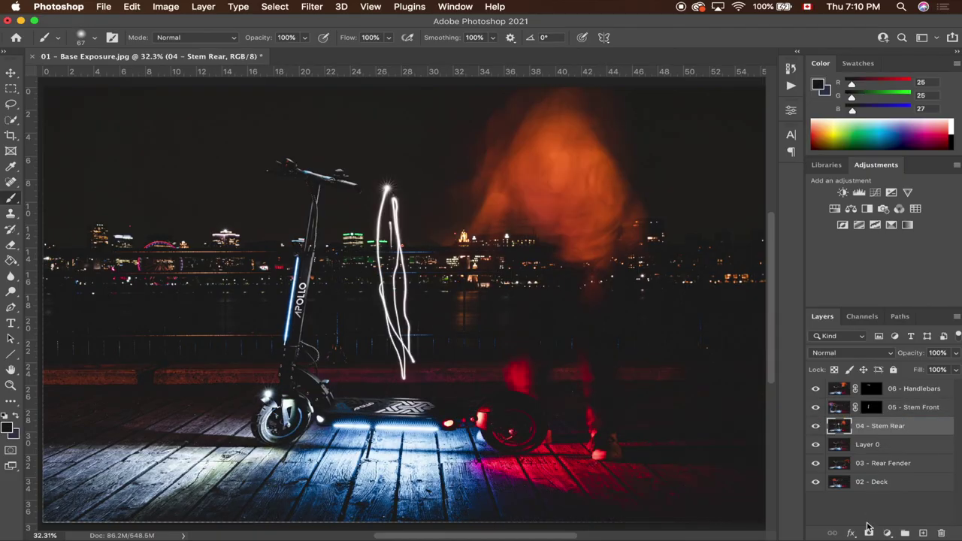
Step: Add a layer mask to the 04 - Stem Rear layer and fill it with black at 100% opacity
{"action": "left_click", "coordinate": [869, 531]}
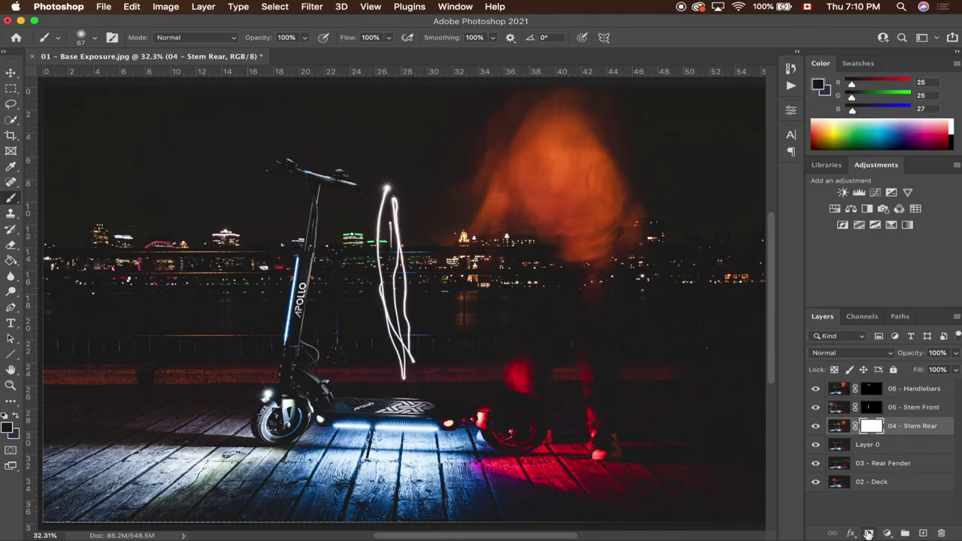
{"action": "key", "text": "shift+BackSpace"}
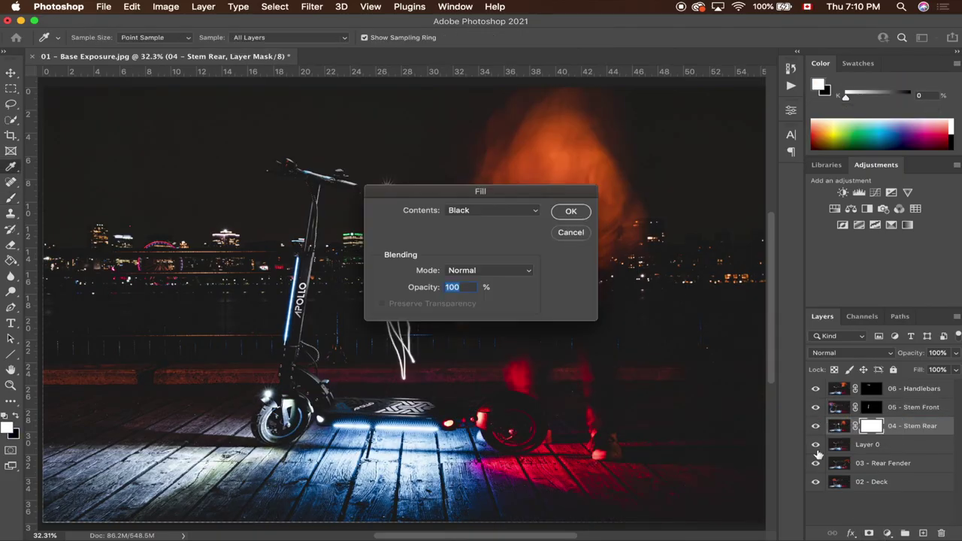
{"action": "left_click", "coordinate": [572, 213]}
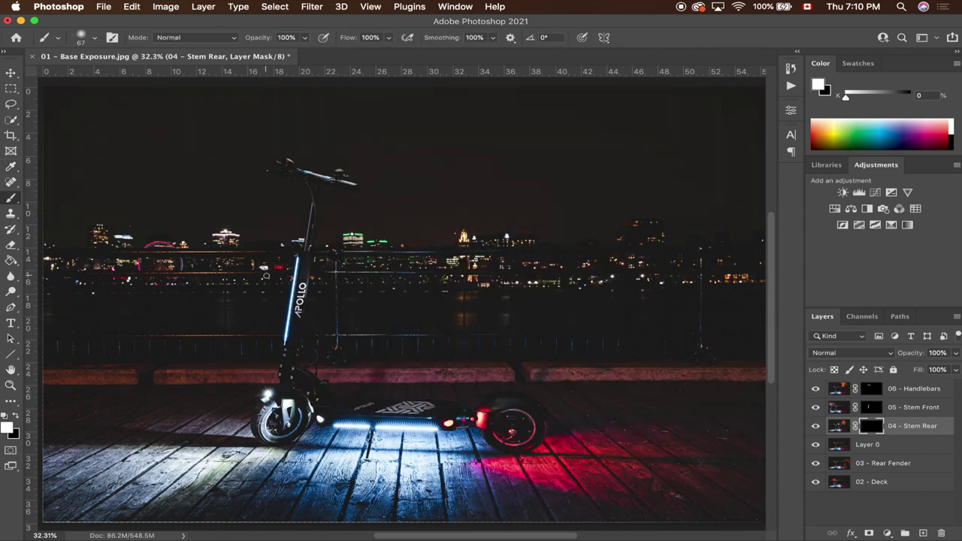
Step: Paint white on the 04 - Stem Rear mask along the stem's rear edge, from below the handlebars down to the stem base
{"action": "scroll", "coordinate": [270, 306], "scroll_direction": "up", "scroll_amount": 5}
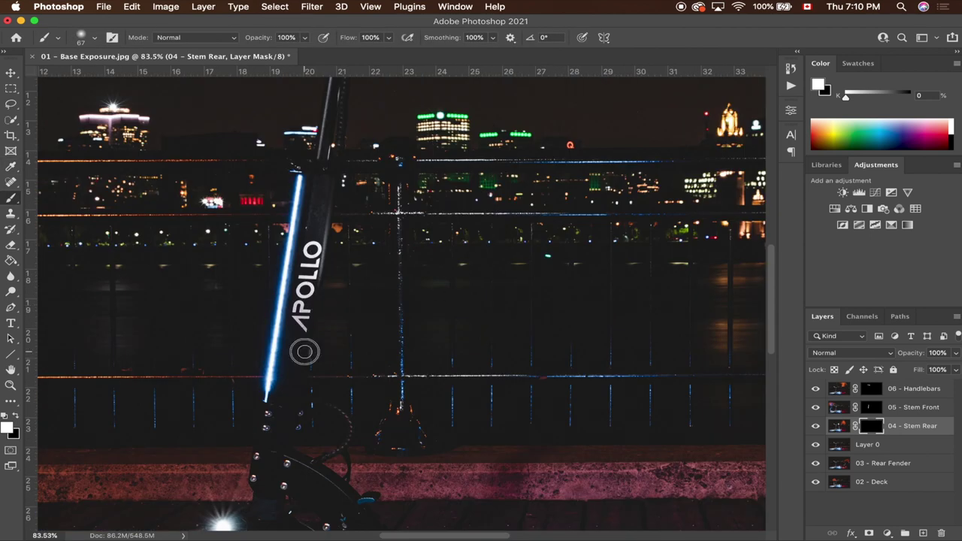
{"action": "left_click_drag", "start_coordinate": [305, 340], "coordinate": [331, 178]}
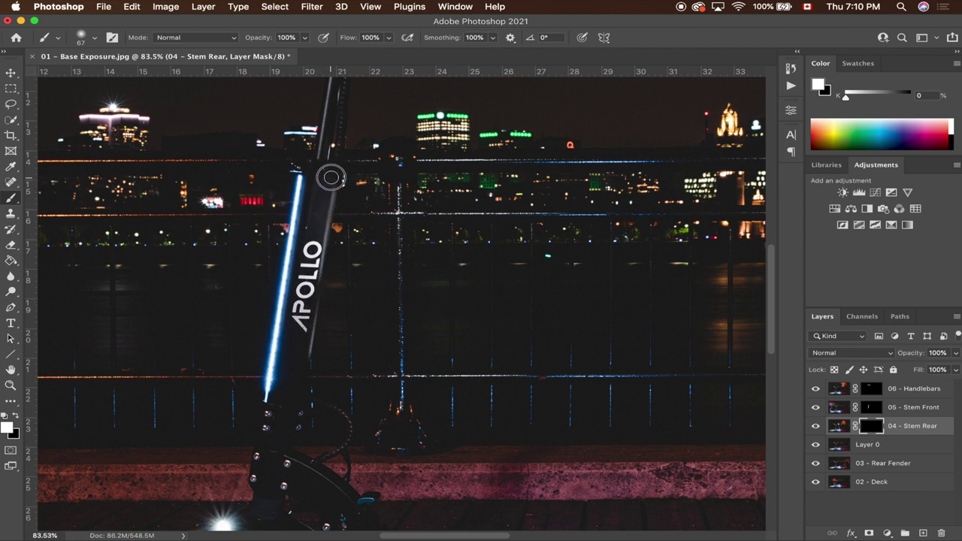
{"action": "scroll", "coordinate": [334, 173], "scroll_direction": "up", "scroll_amount": 3}
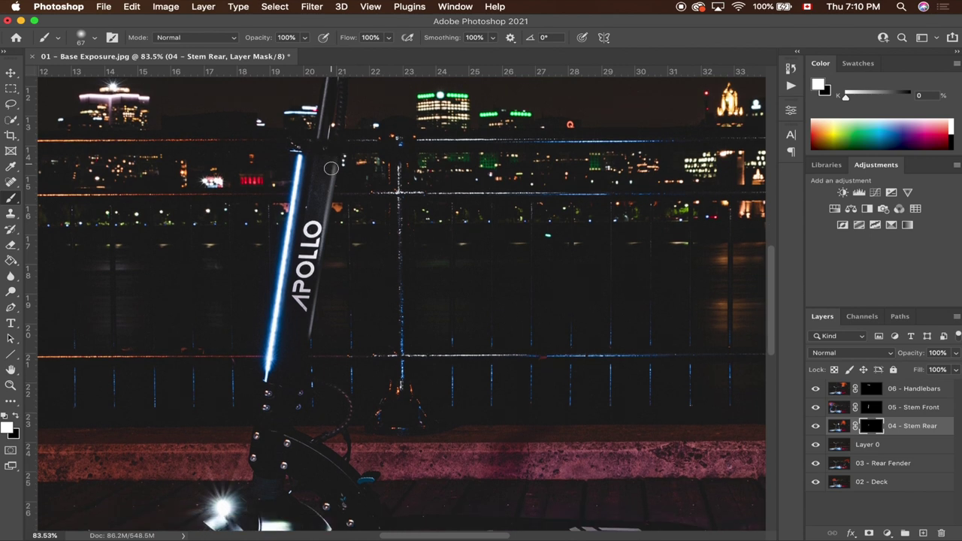
{"action": "scroll", "coordinate": [334, 173], "scroll_direction": "up", "scroll_amount": 5}
{"action": "mouse_move", "coordinate": [336, 194]}
{"action": "left_mouse_down"}
{"action": "mouse_move", "coordinate": [345, 254]}
{"action": "mouse_move", "coordinate": [322, 371]}
{"action": "left_mouse_up"}
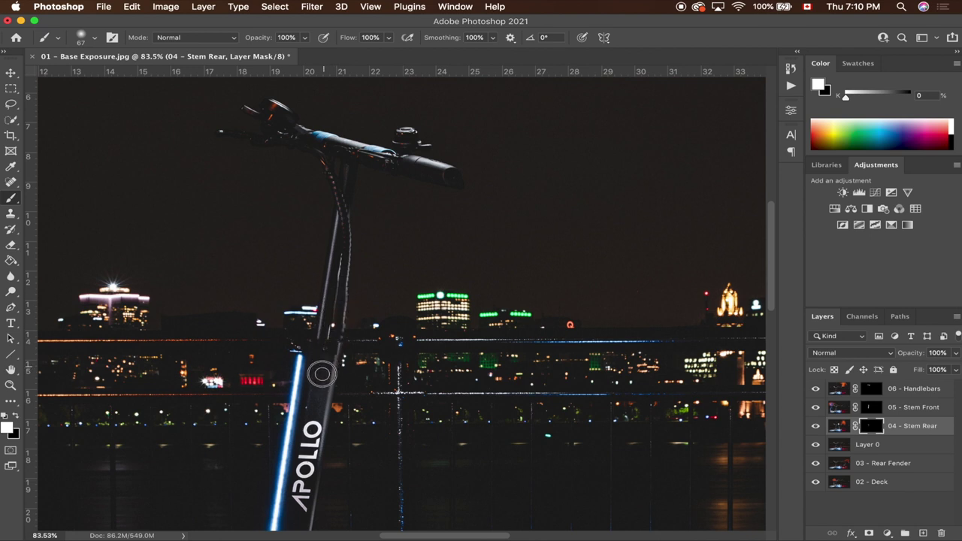
{"action": "scroll", "coordinate": [324, 367], "scroll_direction": "down", "scroll_amount": 3}
{"action": "scroll", "coordinate": [300, 398], "scroll_direction": "down", "scroll_amount": 2}
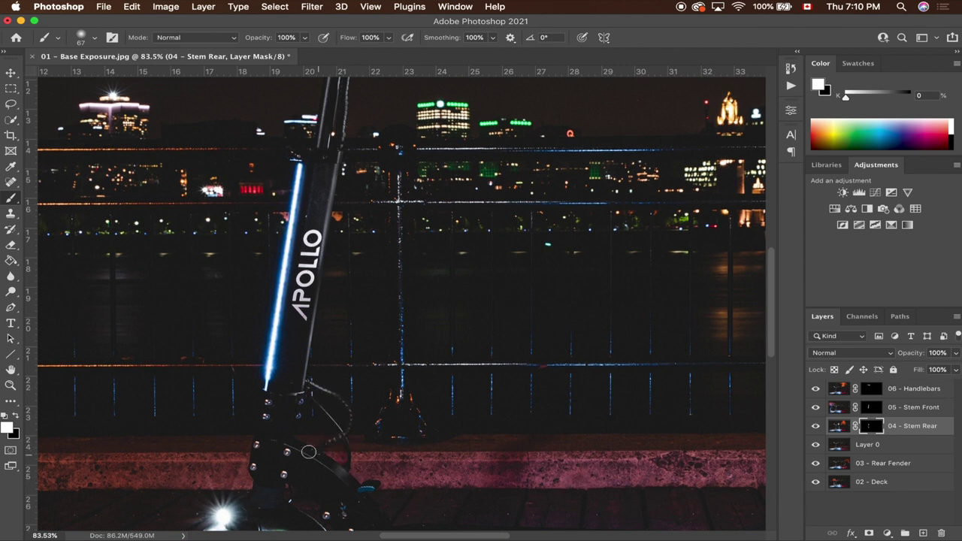
{"action": "scroll", "coordinate": [460, 352], "scroll_direction": "down", "scroll_amount": 5}
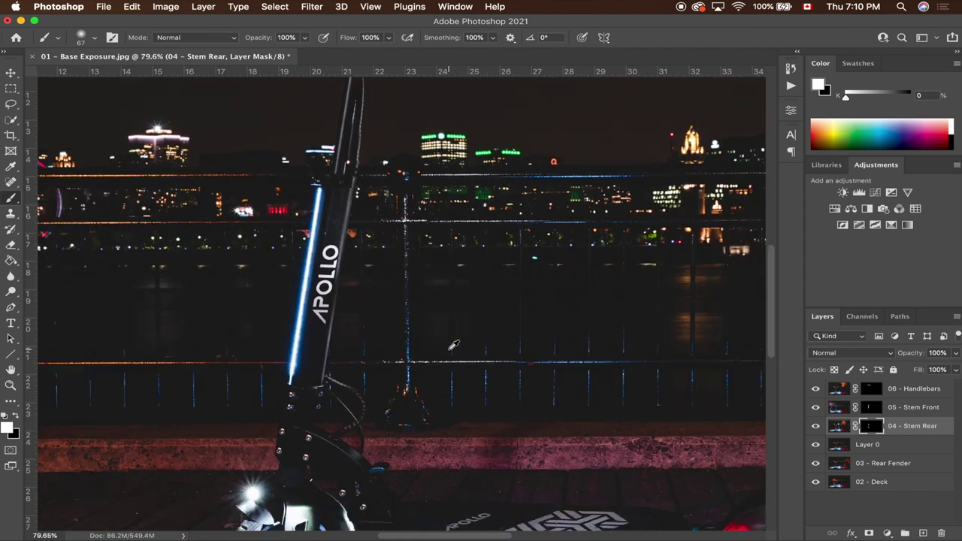
{"action": "scroll", "coordinate": [454, 345], "scroll_direction": "down", "scroll_amount": 5}
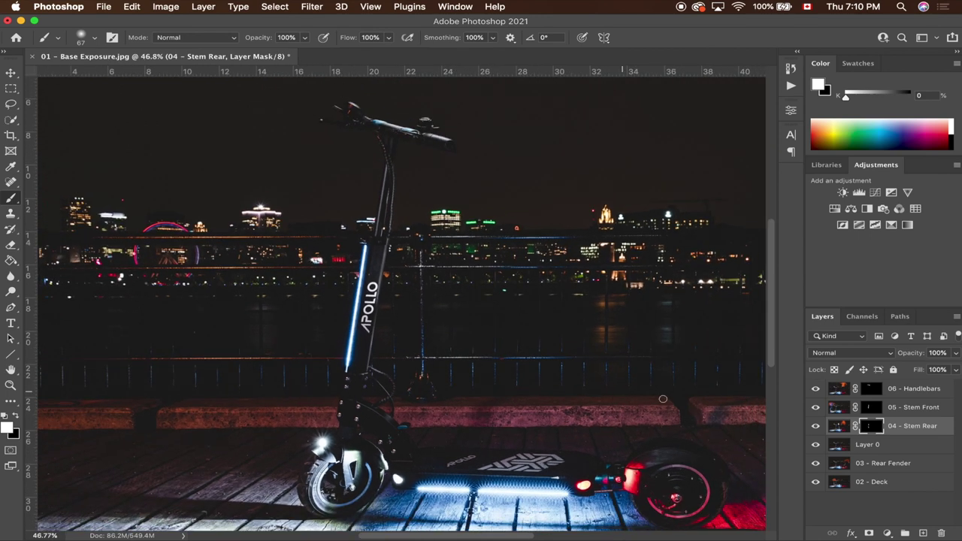
Step: Move the 03 - Rear Fender layer above Layer 0 and give it a layer mask filled with black at 100% opacity
{"action": "left_click_drag", "start_coordinate": [908, 470], "coordinate": [865, 436]}
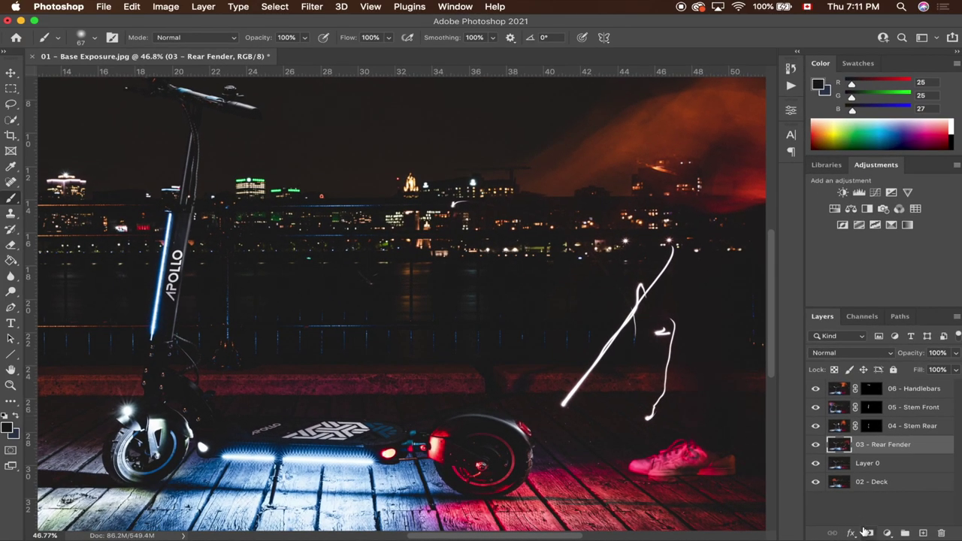
{"action": "left_click", "coordinate": [868, 532]}
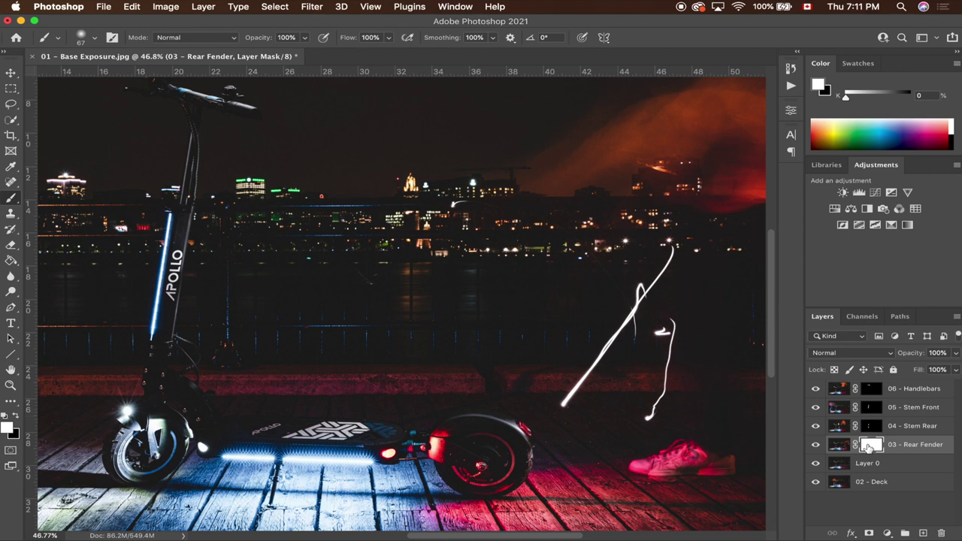
{"action": "key", "text": "shift+BackSpace"}
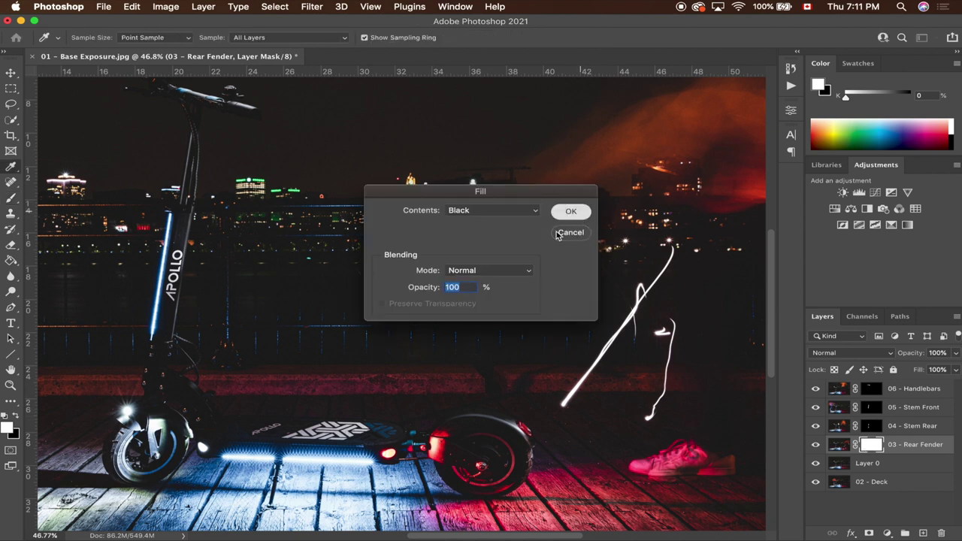
{"action": "left_click", "coordinate": [578, 217]}
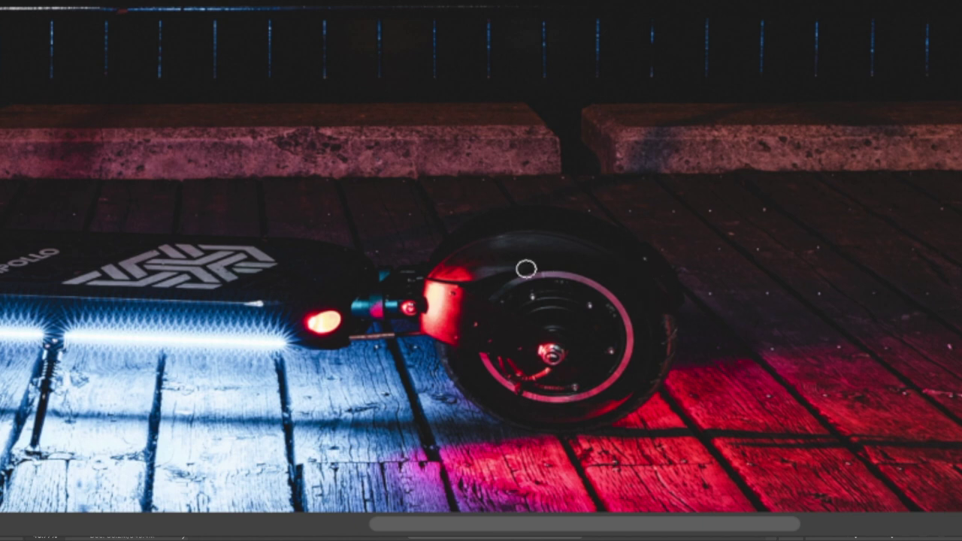
Step: Paint white on the 03 - Rear Fender mask to reveal the lit fender over the rear wheel
{"action": "mouse_move", "coordinate": [647, 270]}
{"action": "left_mouse_down"}
{"action": "mouse_move", "coordinate": [667, 273]}
{"action": "mouse_move", "coordinate": [671, 286]}
{"action": "mouse_move", "coordinate": [539, 228]}
{"action": "mouse_move", "coordinate": [612, 233]}
{"action": "mouse_move", "coordinate": [640, 259]}
{"action": "mouse_move", "coordinate": [641, 278]}
{"action": "left_mouse_up"}
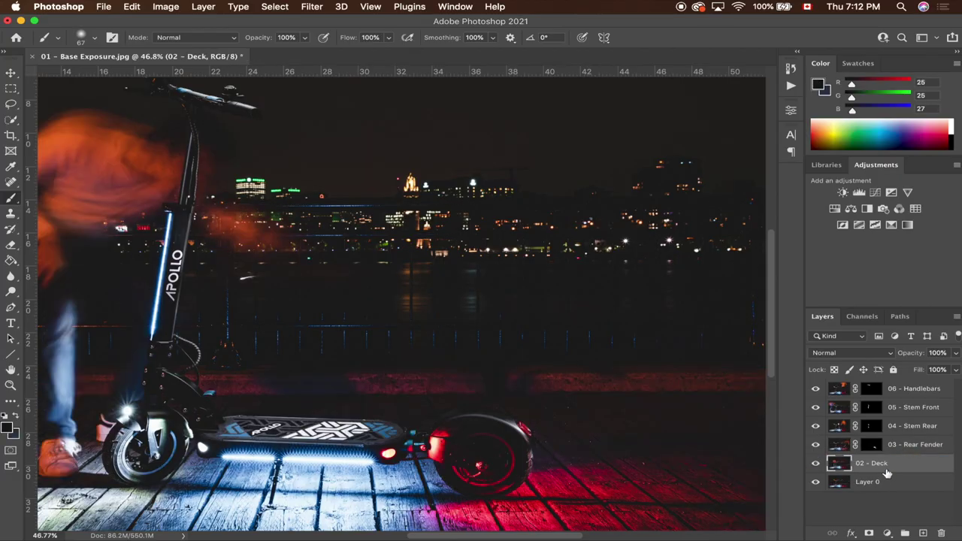
Step: Add a layer mask to the 02 - Deck layer and fill it with black at 100% opacity
{"action": "left_click", "coordinate": [868, 533]}
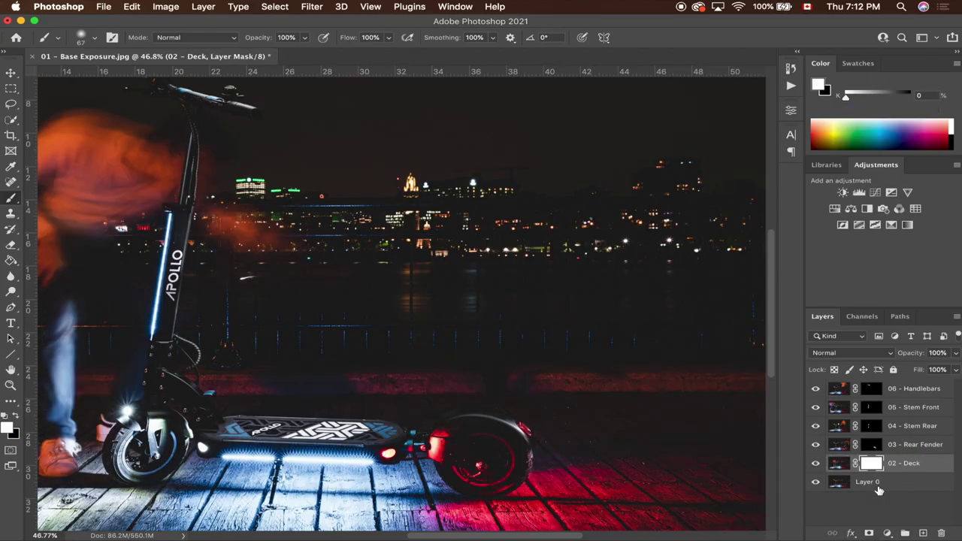
{"action": "key", "text": "shift+BackSpace"}
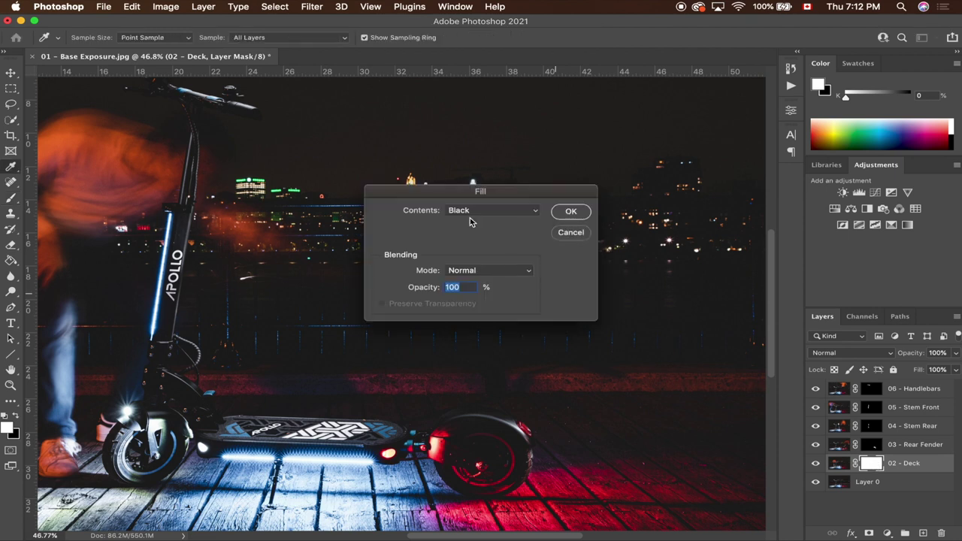
{"action": "left_click", "coordinate": [571, 218]}
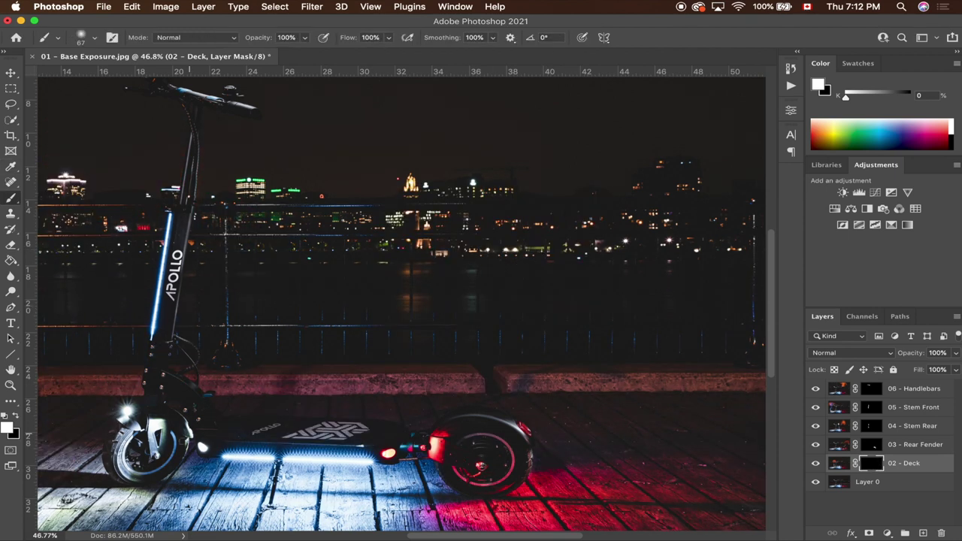
Step: Set the brush to 150 px with 51% hardness and paint white on the 02 - Deck mask to reveal the scooter's deck
{"action": "left_click", "coordinate": [82, 37]}
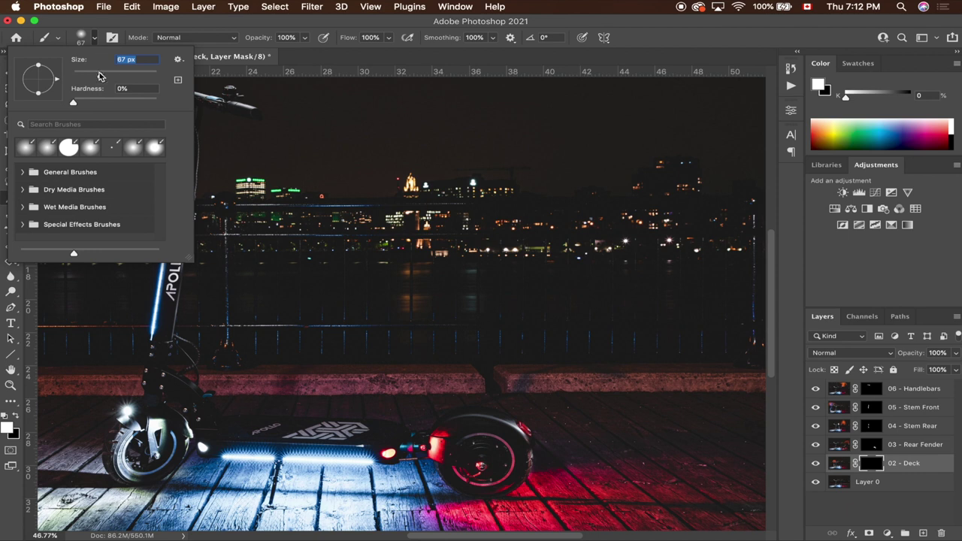
{"action": "left_click_drag", "start_coordinate": [83, 103], "coordinate": [111, 105]}
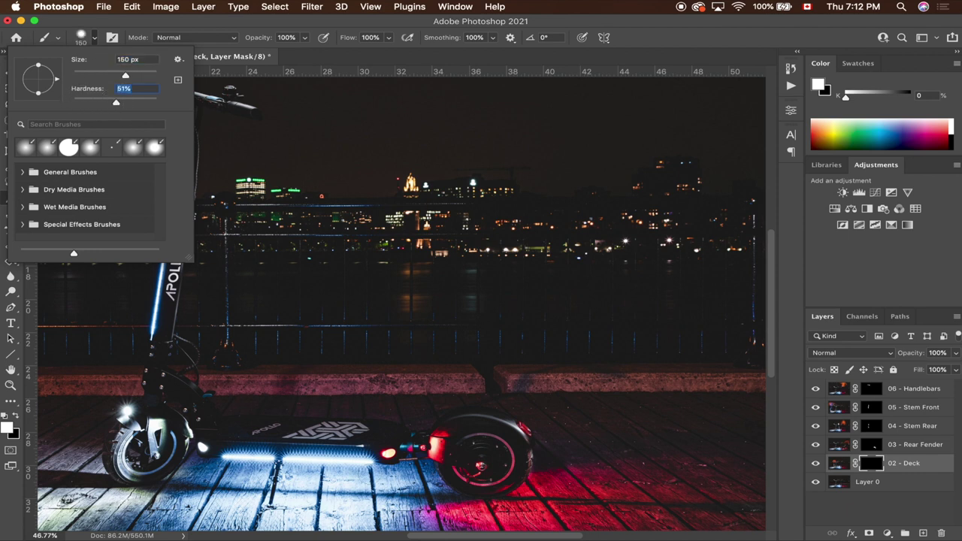
{"action": "key", "text": "Return"}
{"action": "mouse_move", "coordinate": [219, 432]}
{"action": "left_mouse_down"}
{"action": "mouse_move", "coordinate": [374, 436]}
{"action": "mouse_move", "coordinate": [214, 424]}
{"action": "mouse_move", "coordinate": [200, 402]}
{"action": "mouse_move", "coordinate": [230, 425]}
{"action": "mouse_move", "coordinate": [384, 431]}
{"action": "left_mouse_up"}
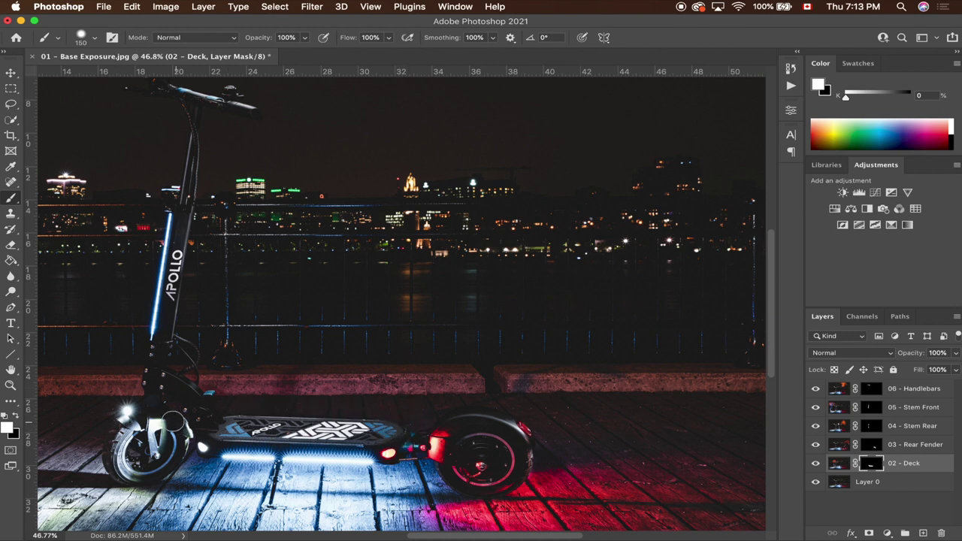
{"action": "scroll", "coordinate": [139, 387], "scroll_direction": "down", "scroll_amount": 5}
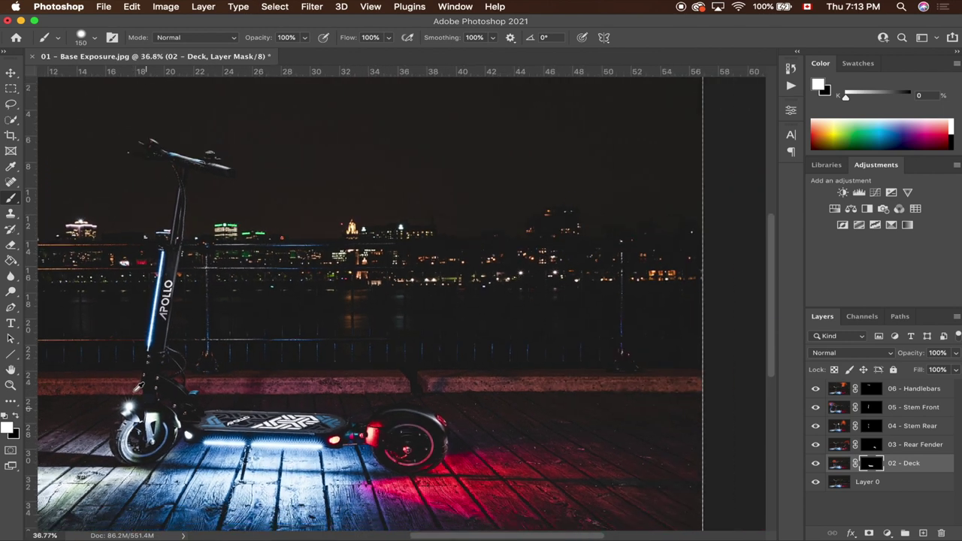
{"action": "scroll", "coordinate": [154, 389], "scroll_direction": "down", "scroll_amount": 3}
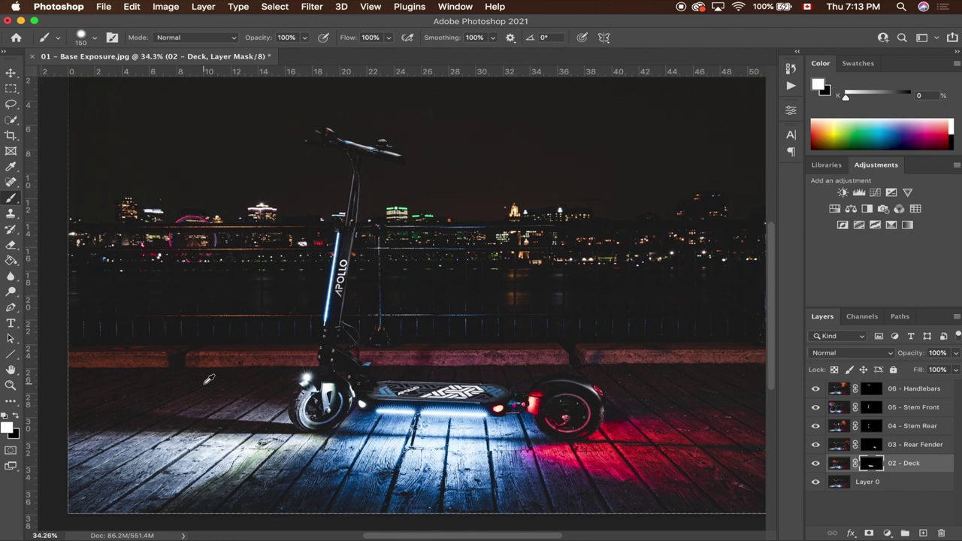